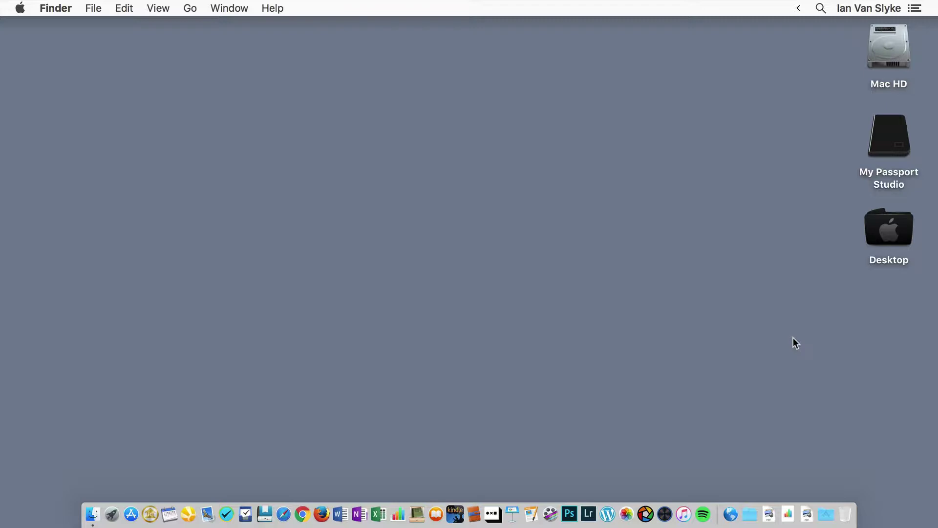
Step: Open the storage overview in About This Mac and inspect the space usage breakdown of Mac HD and My Passport Studio
{"action": "left_click", "coordinate": [20, 9]}
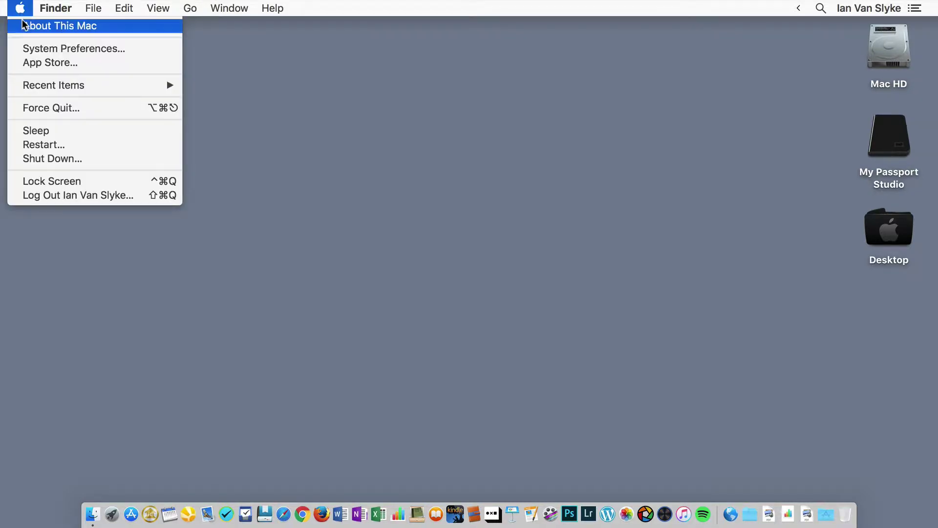
{"action": "left_click", "coordinate": [22, 24]}
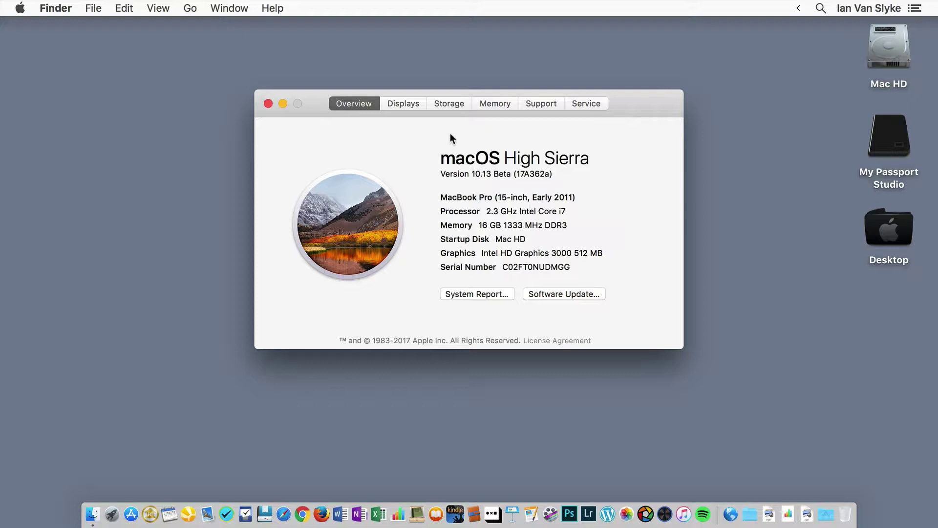
{"action": "left_click", "coordinate": [443, 103]}
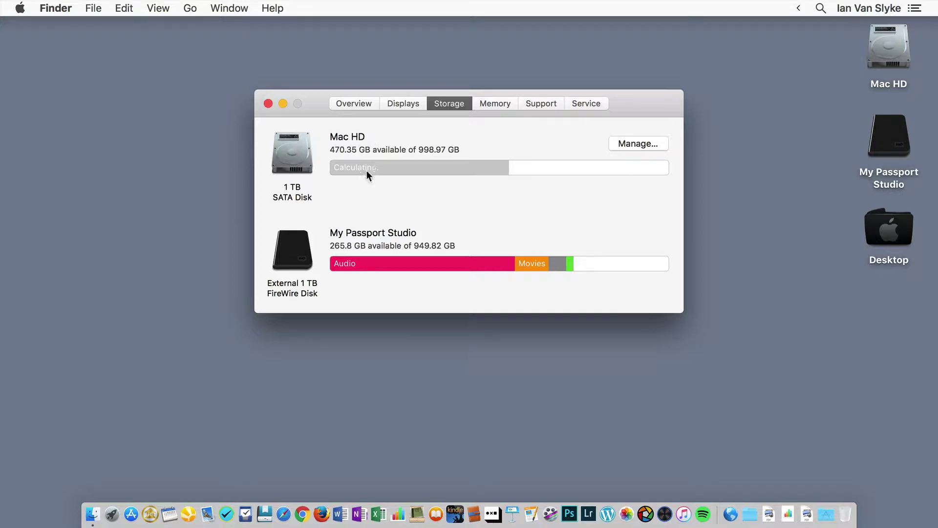
{"action": "mouse_move", "coordinate": [366, 171]}
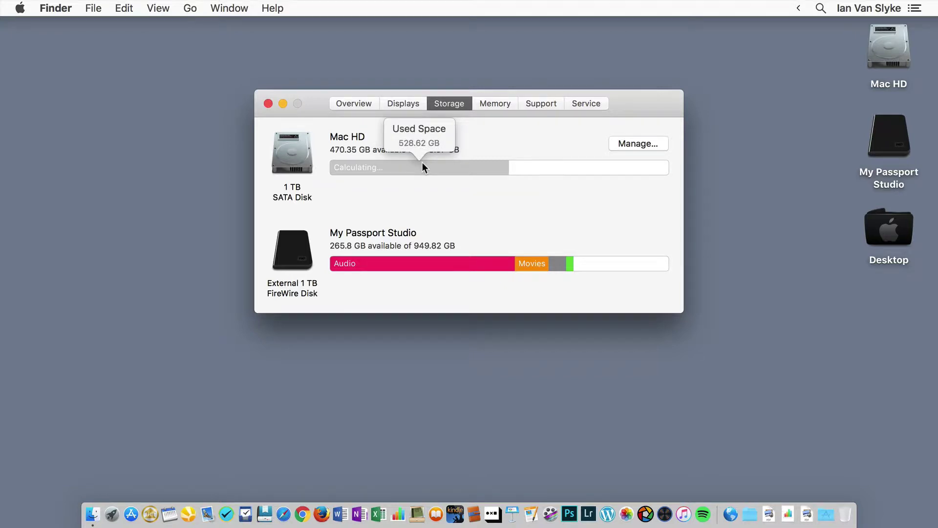
{"action": "mouse_move", "coordinate": [525, 165]}
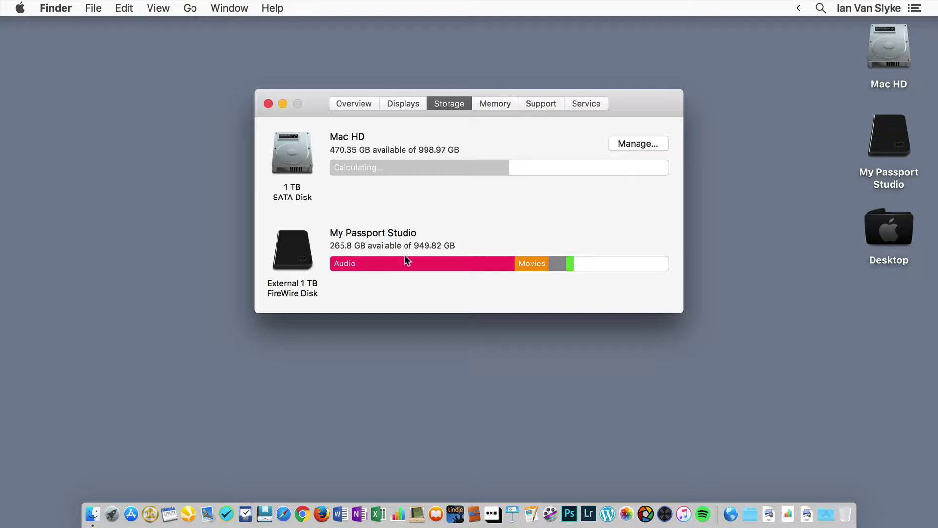
{"action": "mouse_move", "coordinate": [406, 259]}
{"action": "mouse_move", "coordinate": [559, 263]}
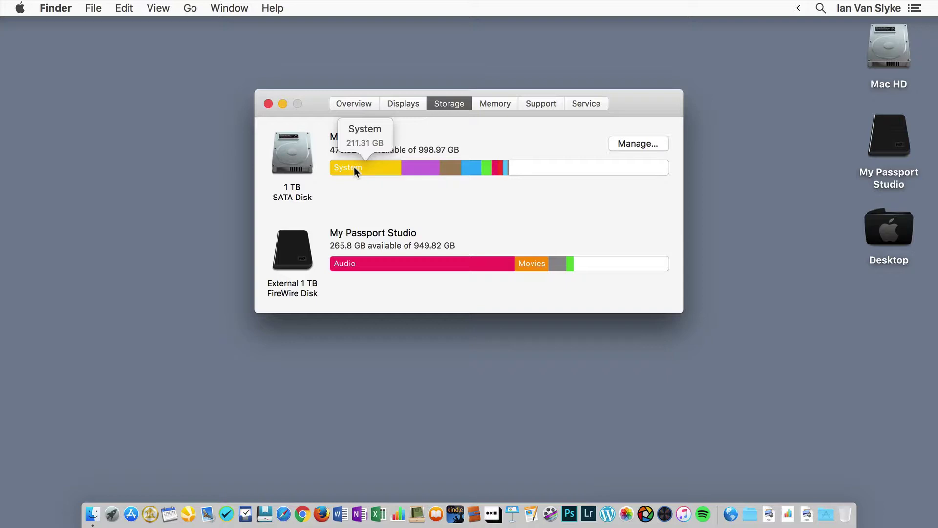
{"action": "mouse_move", "coordinate": [420, 166]}
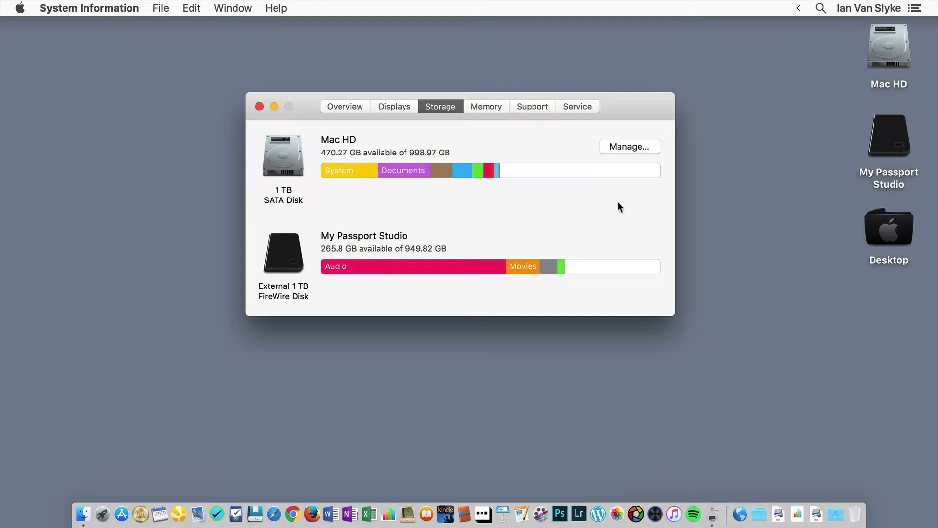
Step: Open the storage management window for Mac HD and enlarge it to nearly the full screen height
{"action": "left_click", "coordinate": [617, 146]}
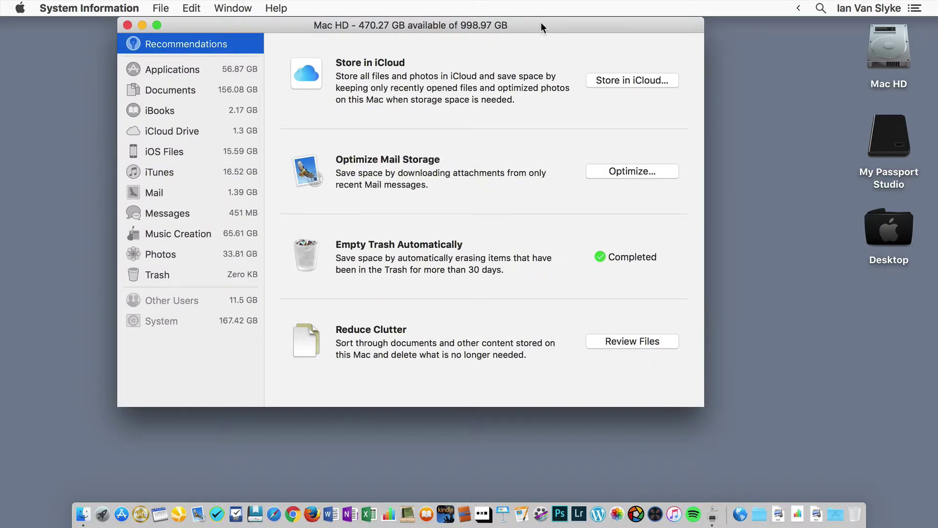
{"action": "left_click_drag", "start_coordinate": [541, 22], "coordinate": [538, 22]}
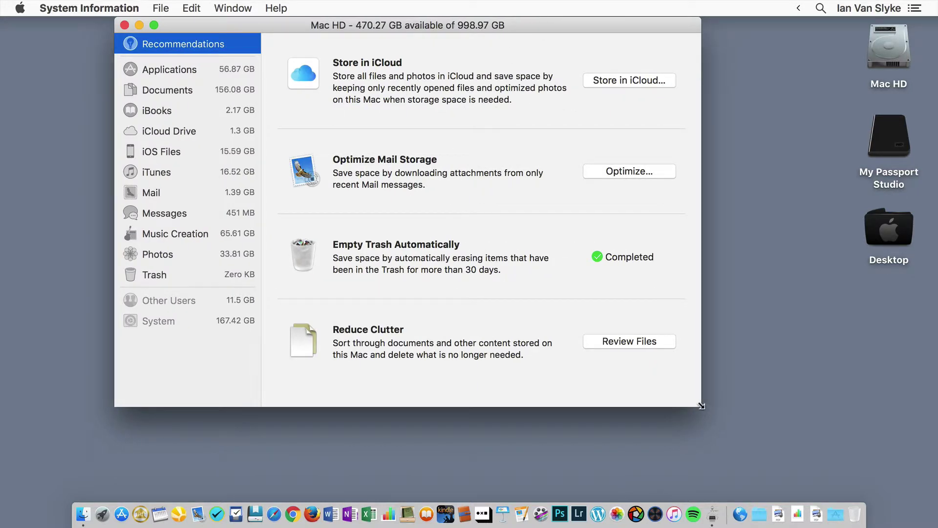
{"action": "left_click_drag", "start_coordinate": [703, 408], "coordinate": [781, 501]}
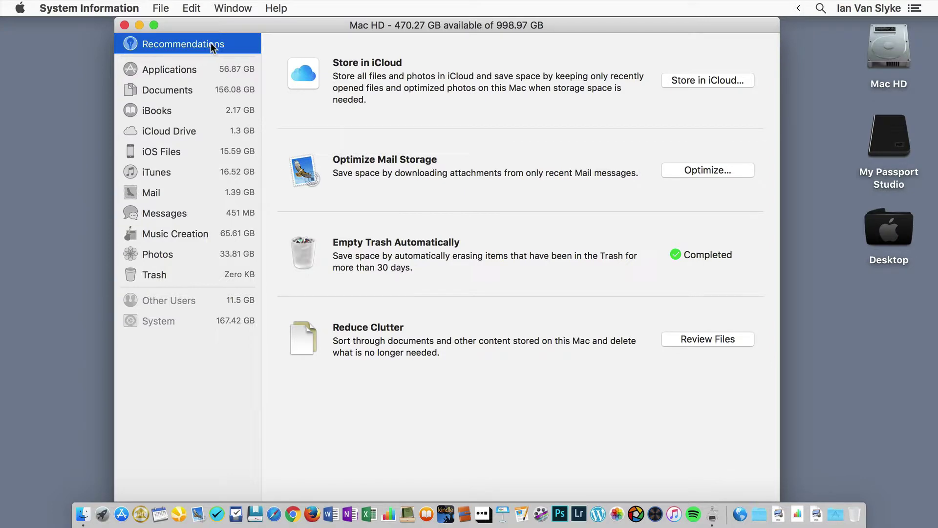
Step: Examine the Applications category of Mac HD to see which installed apps take up the most space
{"action": "left_click", "coordinate": [168, 68]}
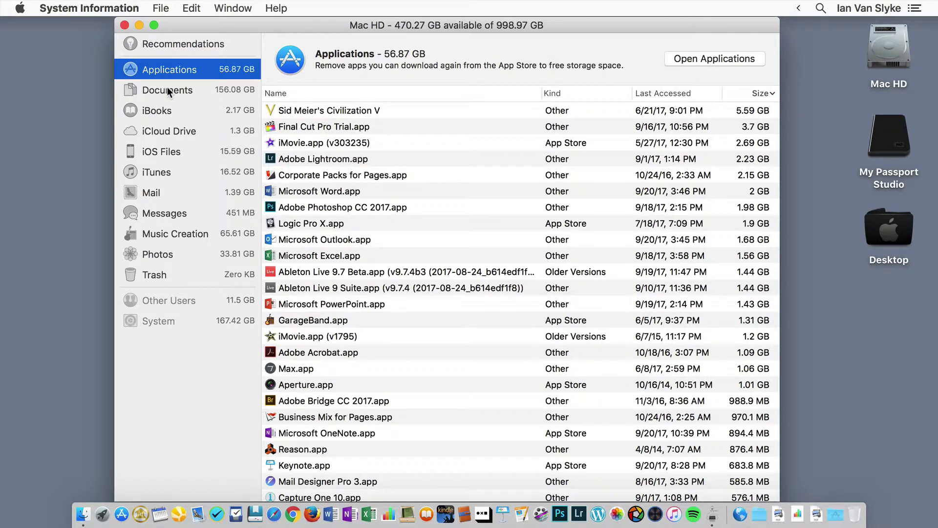
{"action": "left_click", "coordinate": [168, 92]}
{"action": "left_click", "coordinate": [167, 69]}
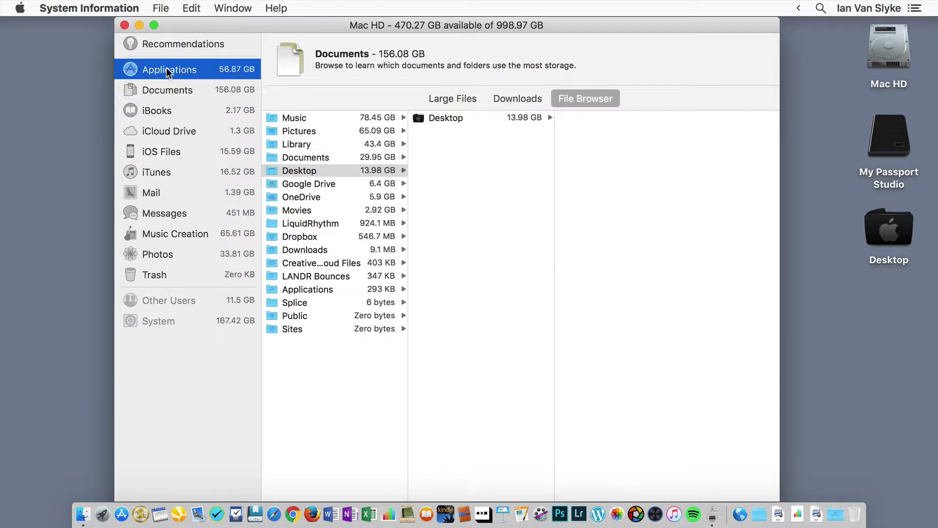
{"action": "scroll", "coordinate": [391, 275], "scroll_direction": "down", "scroll_amount": 1}
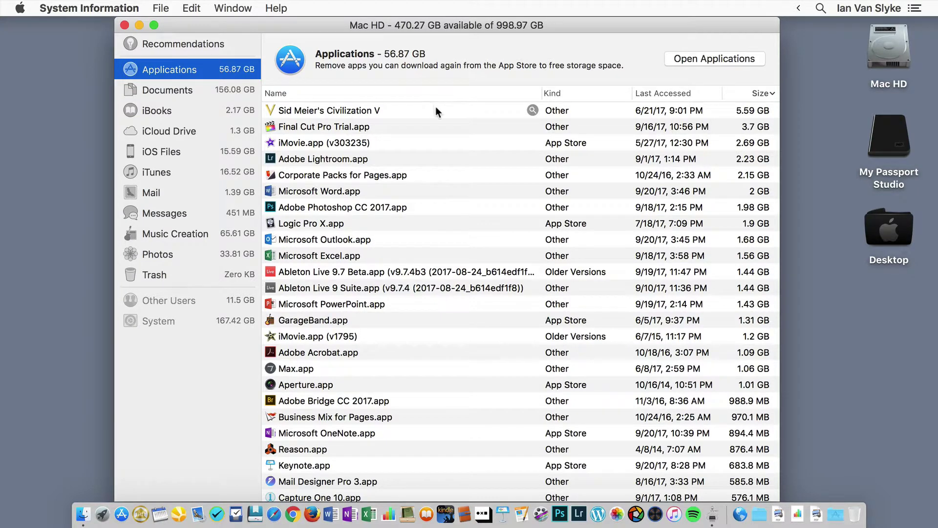
{"action": "scroll", "coordinate": [461, 311], "scroll_direction": "down", "scroll_amount": 15}
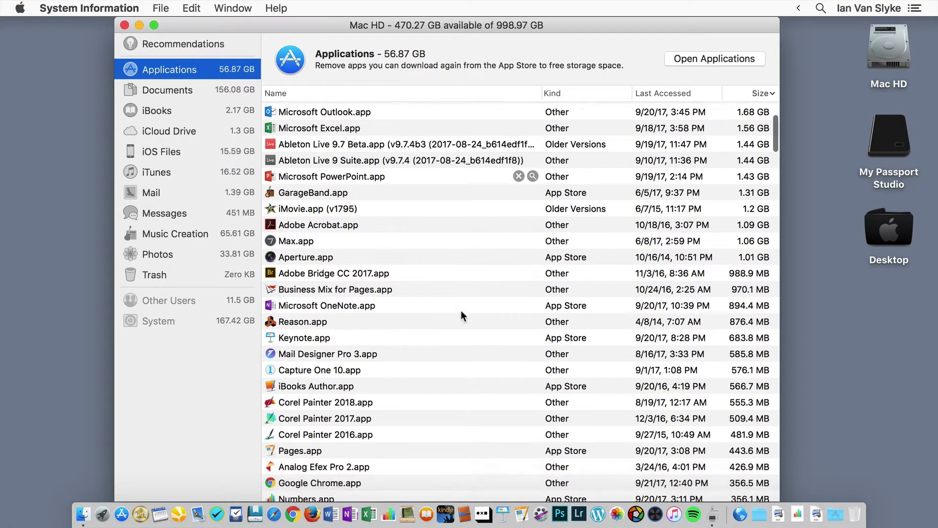
{"action": "scroll", "coordinate": [462, 311], "scroll_direction": "down", "scroll_amount": 10}
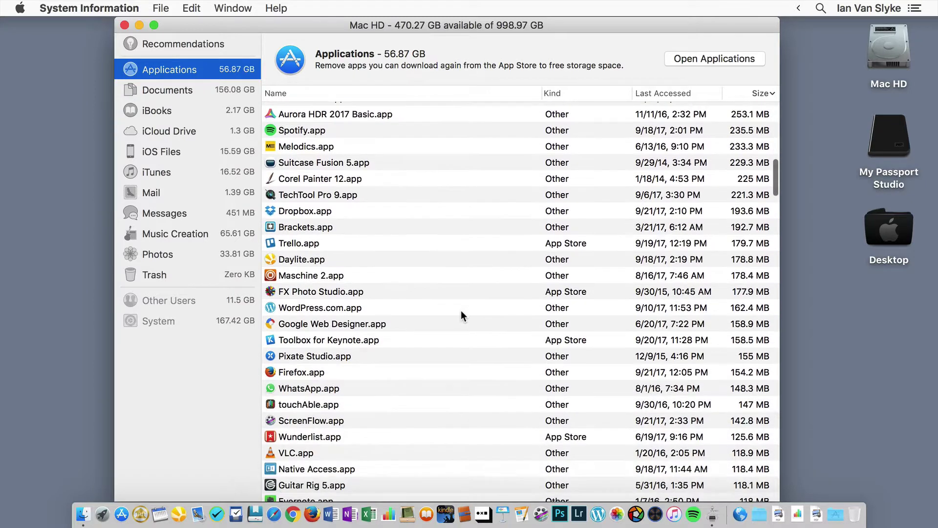
{"action": "scroll", "coordinate": [461, 316], "scroll_direction": "up", "scroll_amount": 4}
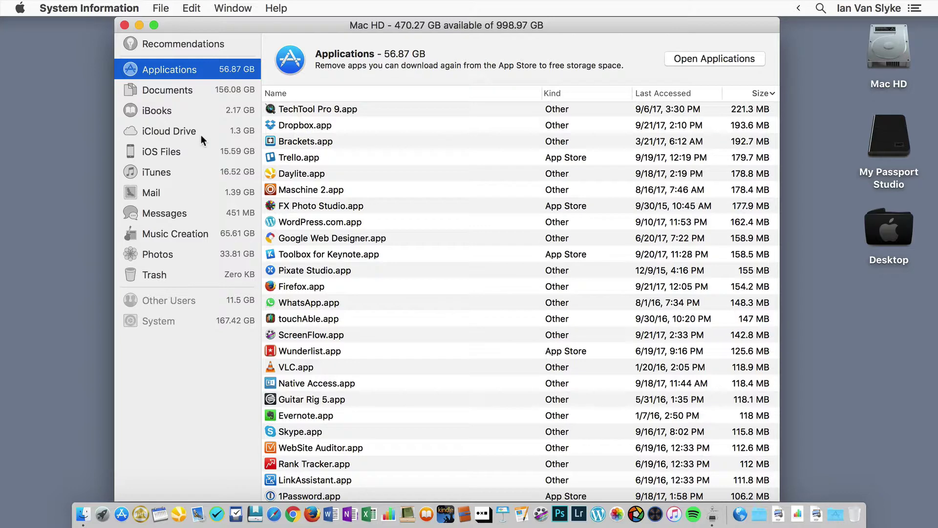
Step: List the large files under Documents, reveal LeafAndMortar_1007.key in Finder to inspect its folder location, and close that Finder window
{"action": "left_click", "coordinate": [185, 90]}
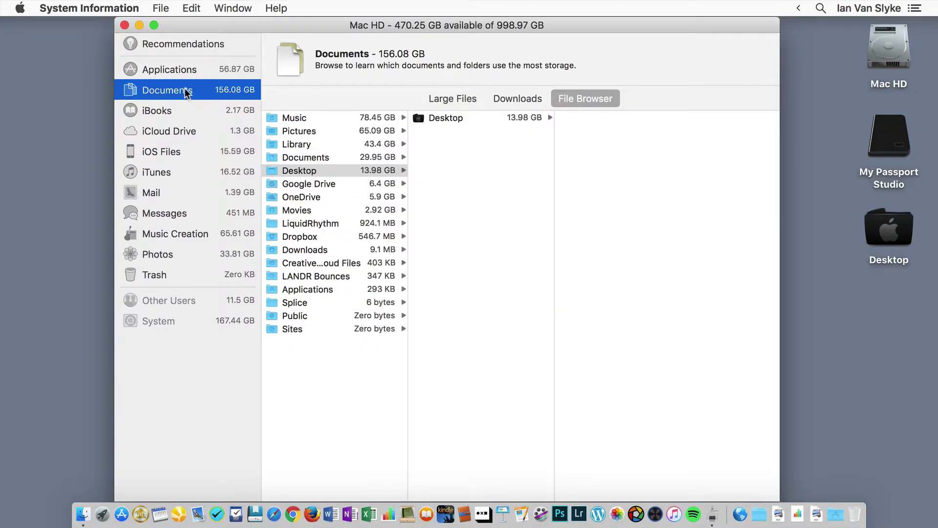
{"action": "left_click", "coordinate": [442, 101]}
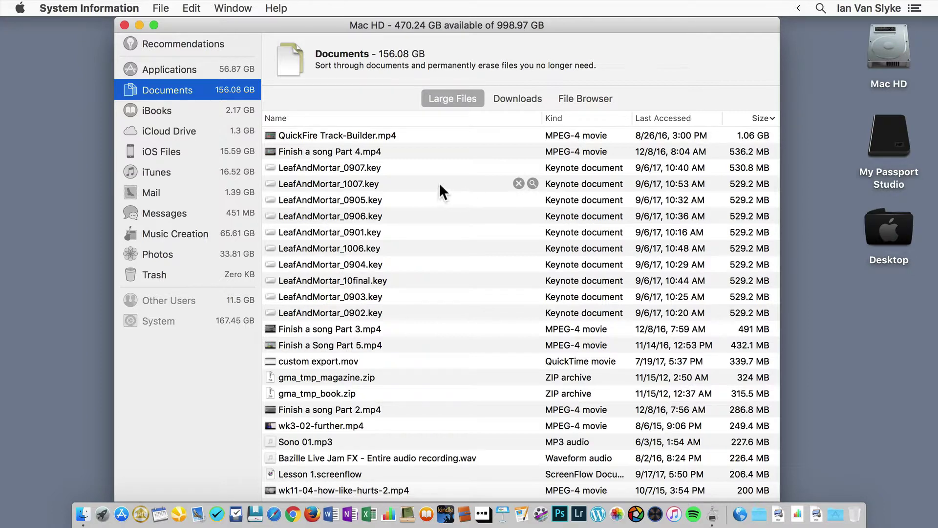
{"action": "left_click", "coordinate": [533, 183]}
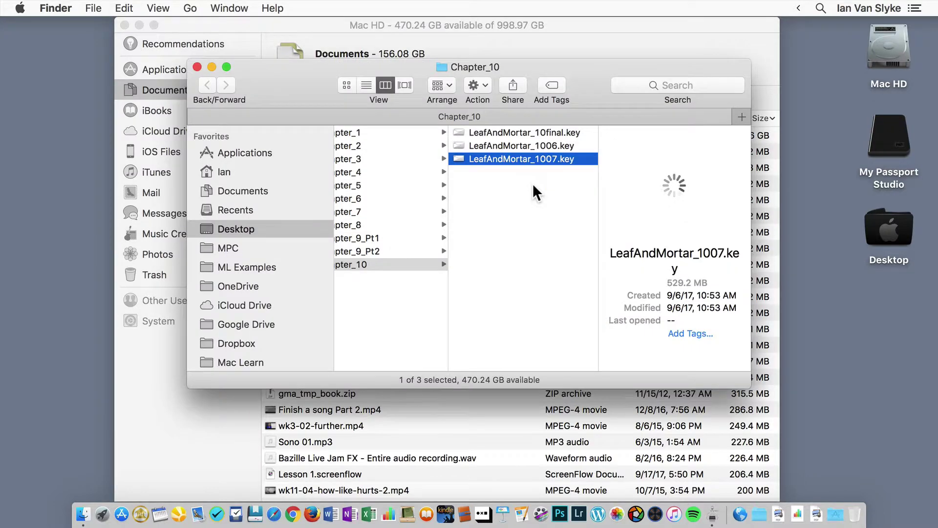
{"action": "scroll", "coordinate": [414, 177], "scroll_direction": "left", "scroll_amount": 5}
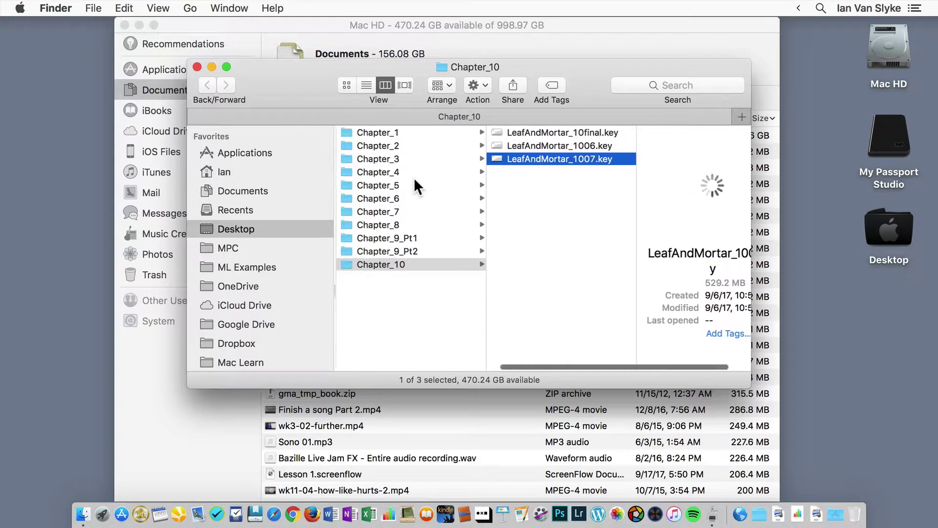
{"action": "scroll", "coordinate": [414, 178], "scroll_direction": "left", "scroll_amount": 3}
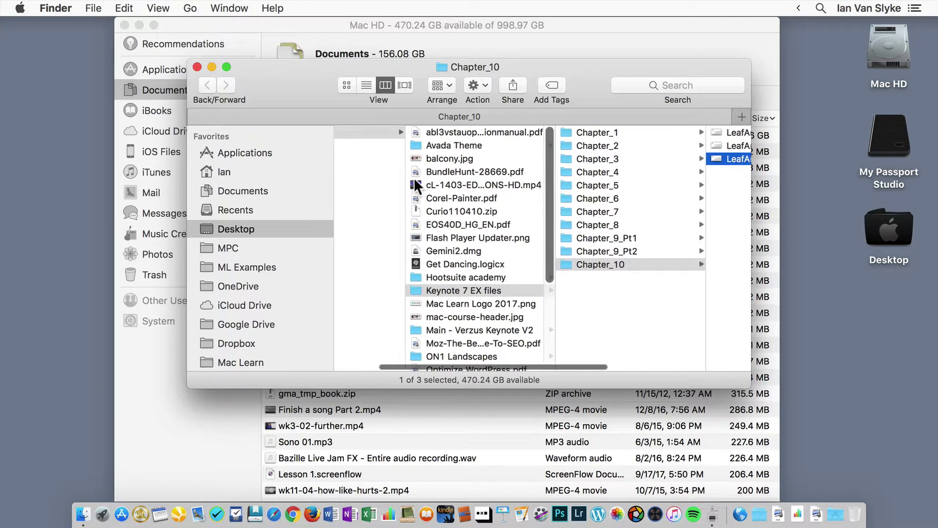
{"action": "scroll", "coordinate": [414, 178], "scroll_direction": "right", "scroll_amount": 6}
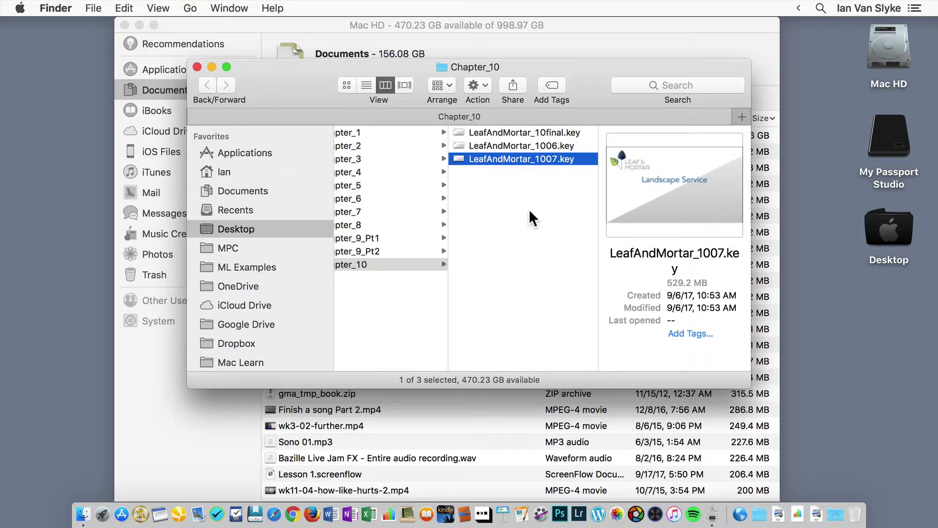
{"action": "left_click", "coordinate": [198, 67]}
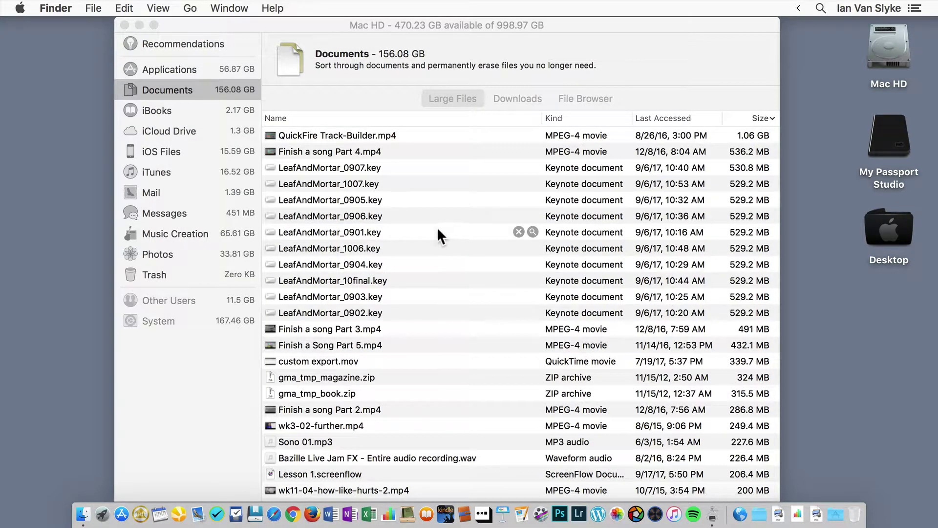
Step: Preview LeafAndMortar_0901.key with Quick Look, look through its slides, and close the preview
{"action": "left_click", "coordinate": [411, 231]}
{"action": "left_click", "coordinate": [411, 232]}
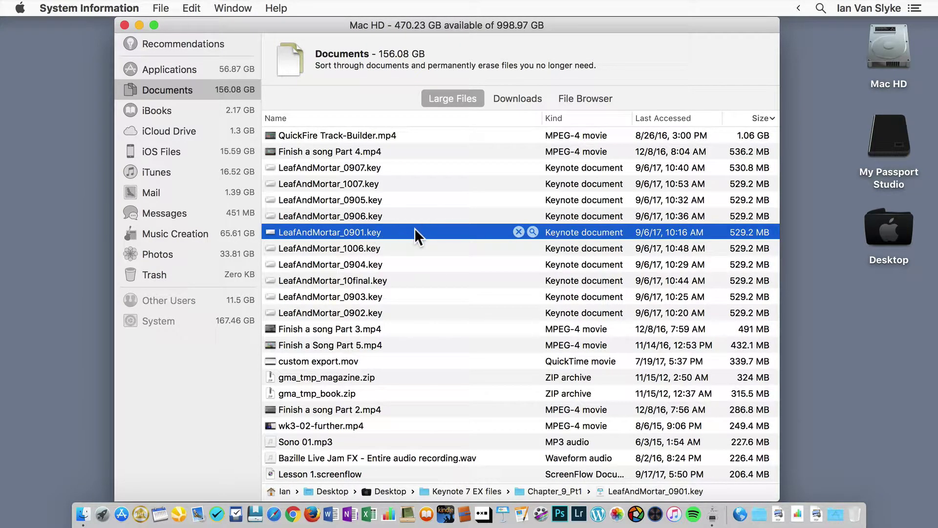
{"action": "key", "text": "space"}
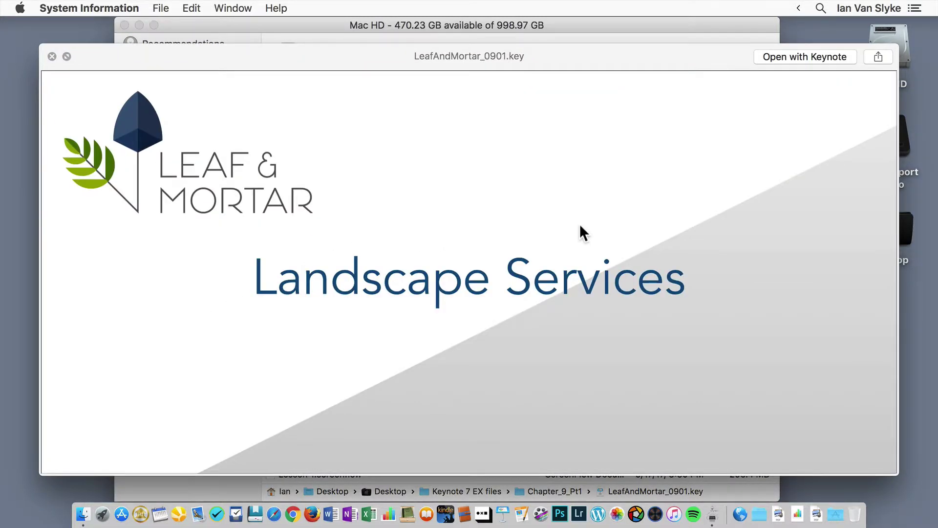
{"action": "scroll", "coordinate": [579, 223], "scroll_direction": "down", "scroll_amount": 5}
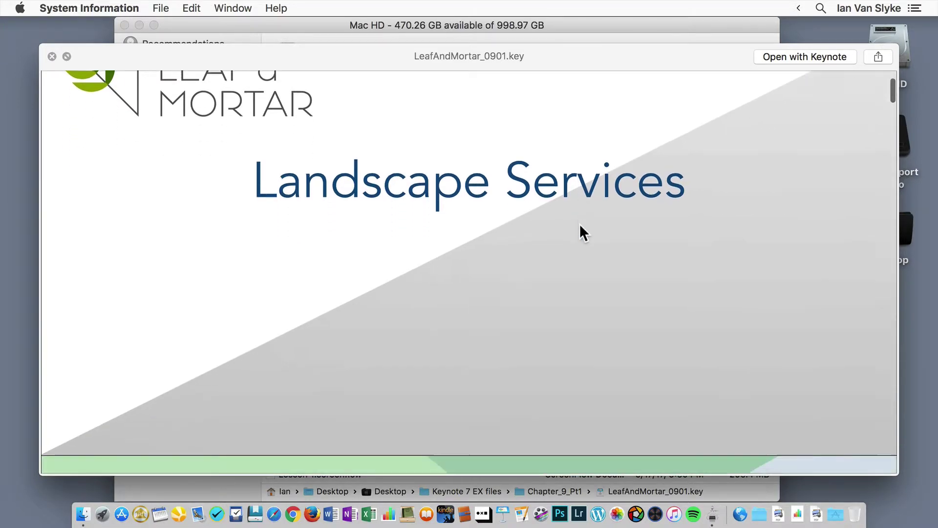
{"action": "scroll", "coordinate": [579, 224], "scroll_direction": "down", "scroll_amount": 10}
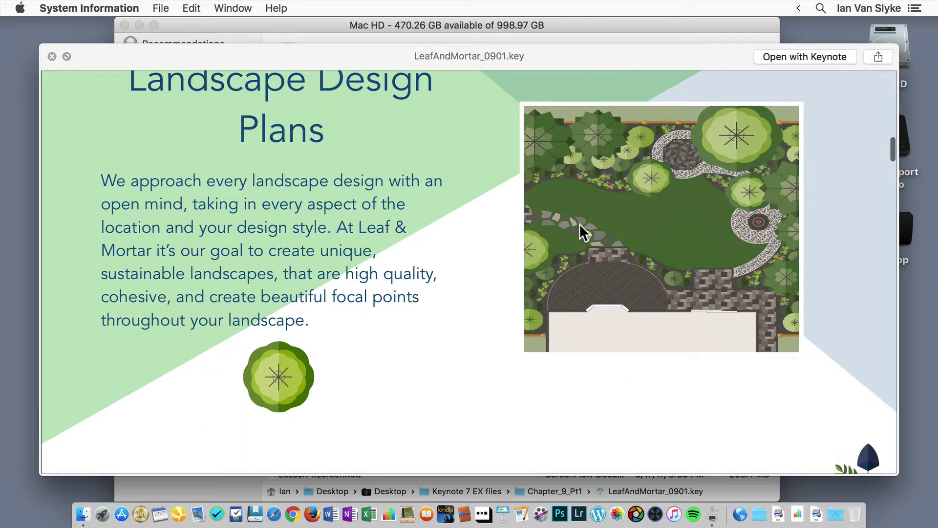
{"action": "scroll", "coordinate": [579, 224], "scroll_direction": "down", "scroll_amount": 10}
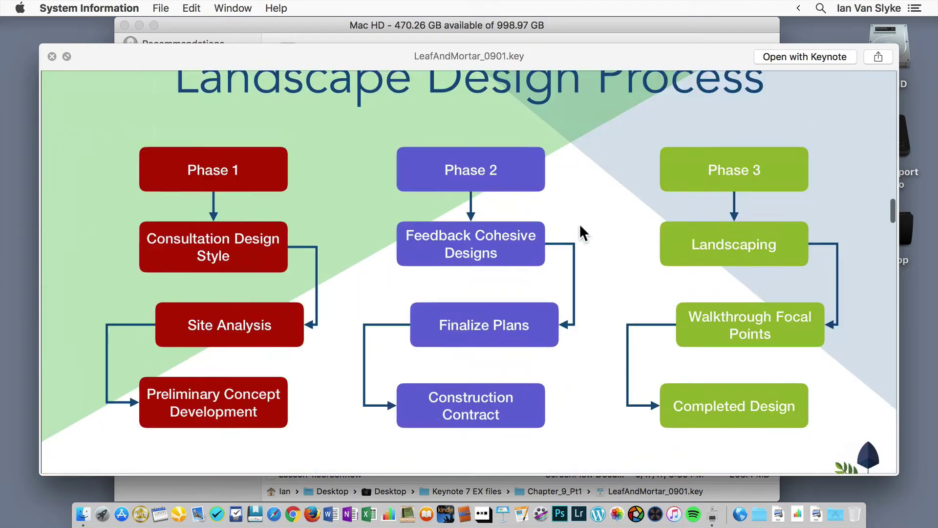
{"action": "scroll", "coordinate": [580, 224], "scroll_direction": "down", "scroll_amount": 10}
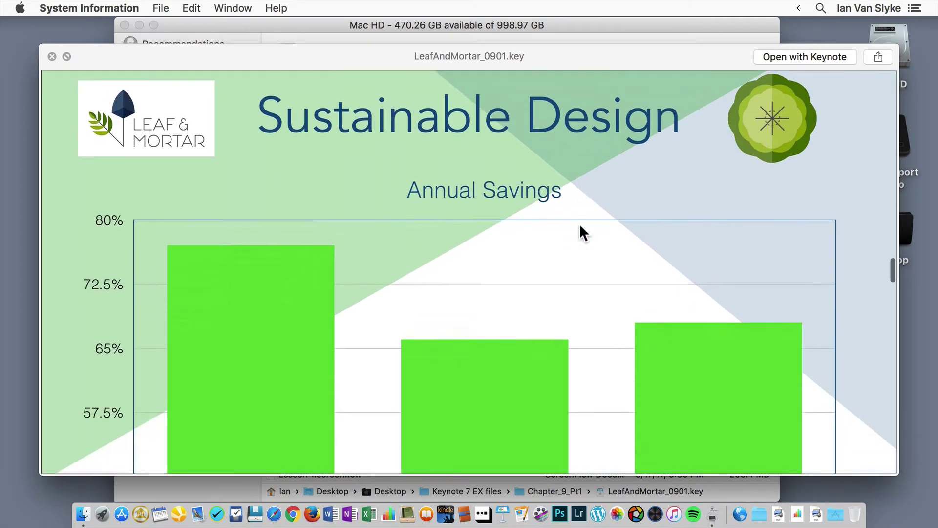
{"action": "scroll", "coordinate": [579, 224], "scroll_direction": "down", "scroll_amount": 10}
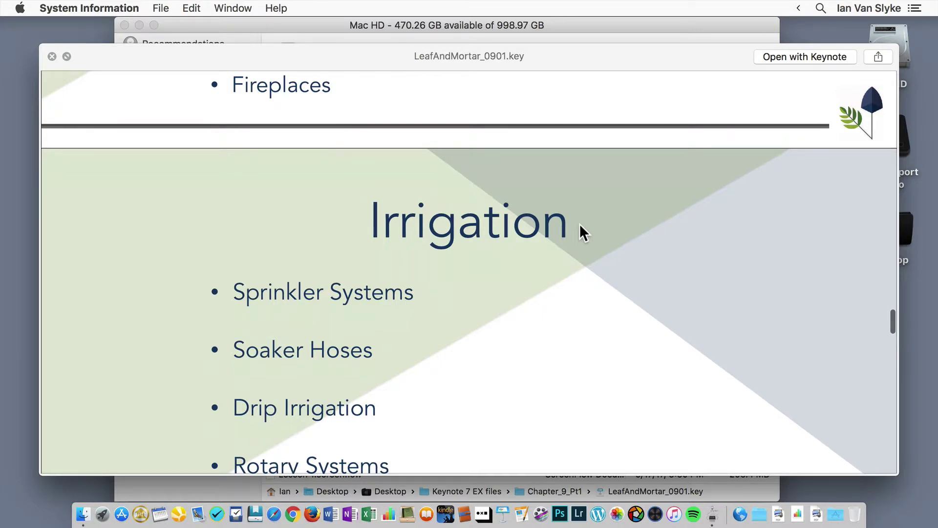
{"action": "key", "text": "space"}
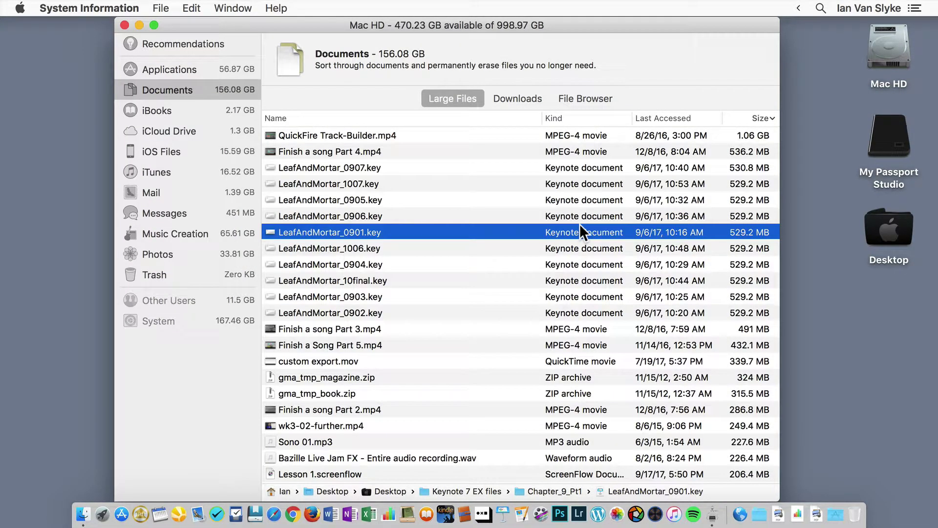
Step: Preview the movie Finish a song Part 1.mp4 from the large files list with Quick Look and close the preview
{"action": "scroll", "coordinate": [356, 209], "scroll_direction": "down", "scroll_amount": 10}
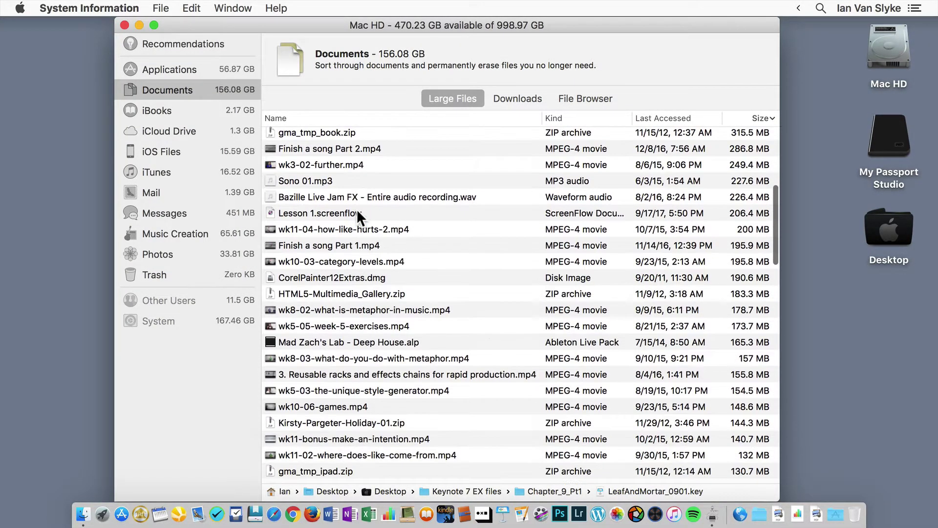
{"action": "left_click", "coordinate": [456, 240]}
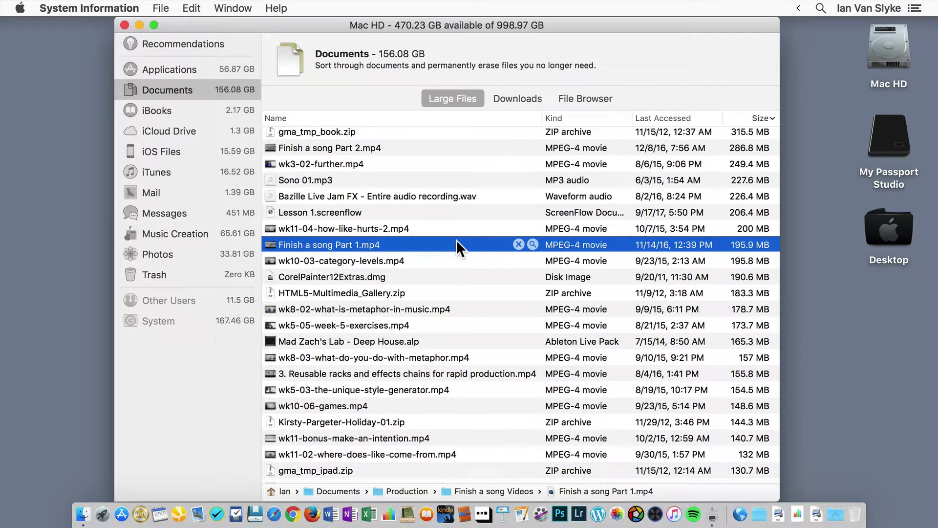
{"action": "key", "text": "space"}
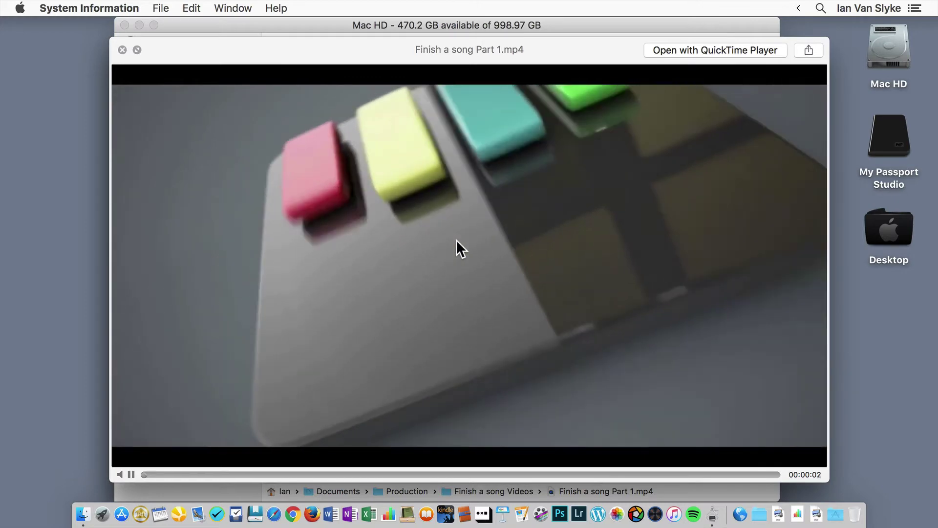
{"action": "key", "text": "space"}
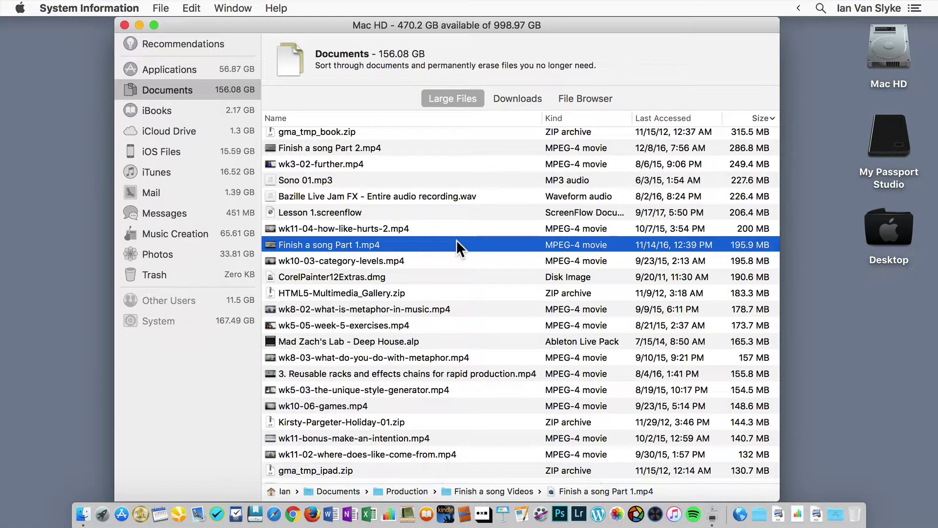
Step: List the downloaded files under Documents, preview hourglassebook.pdf with Quick Look, and close the preview
{"action": "left_click", "coordinate": [517, 96]}
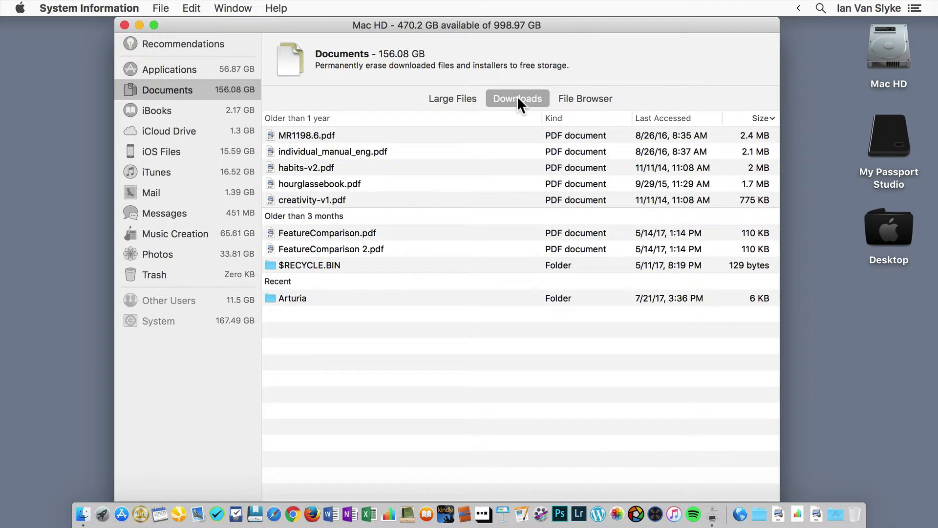
{"action": "left_click", "coordinate": [425, 181]}
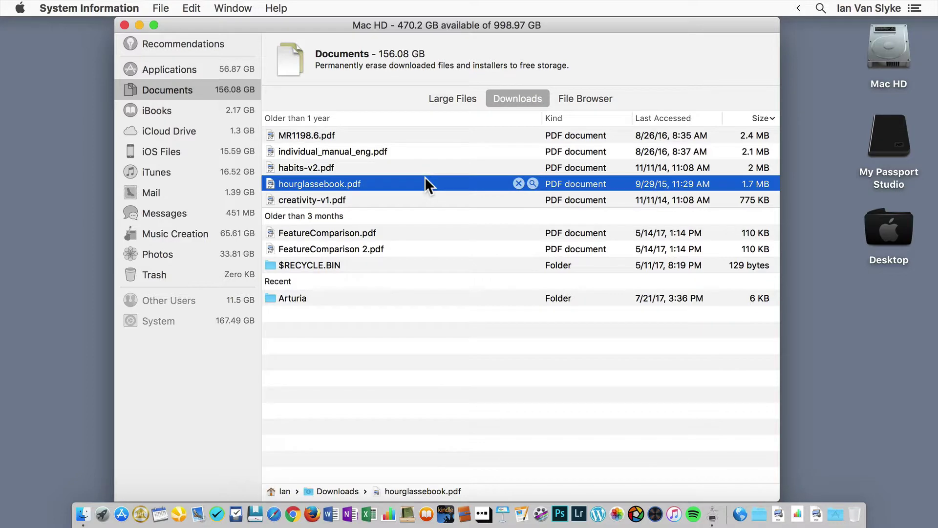
{"action": "key", "text": "space"}
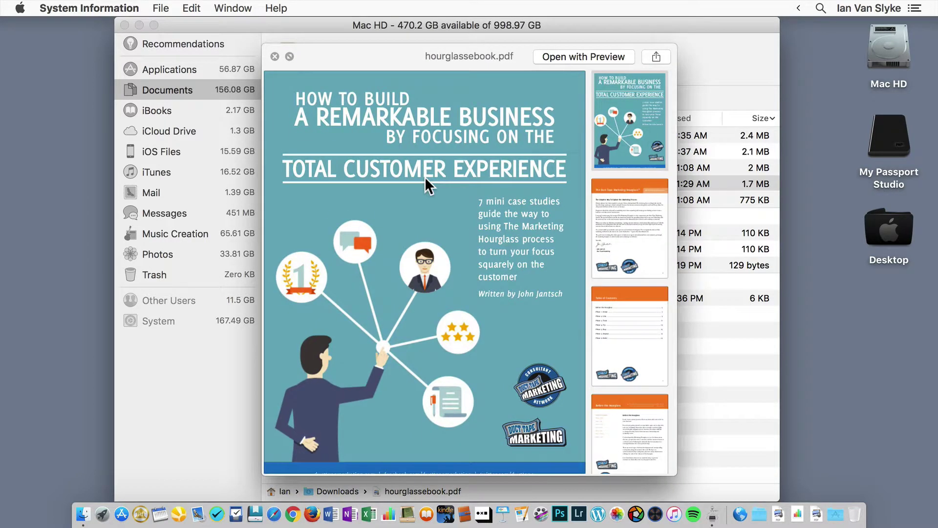
{"action": "key", "text": "space"}
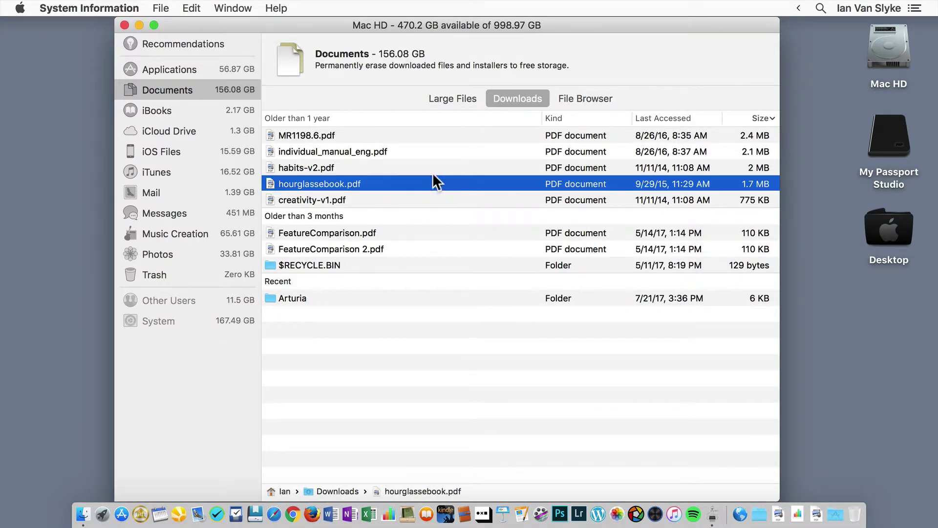
Step: Browse the Music, Pictures and Library folders in the Documents file browser, widening the Pictures contents column to show full names
{"action": "left_click", "coordinate": [589, 101]}
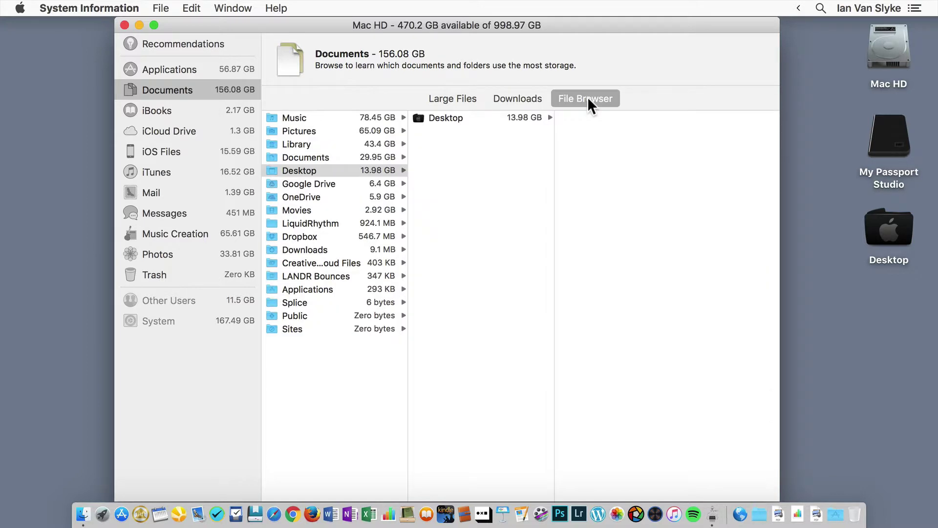
{"action": "left_click", "coordinate": [300, 117]}
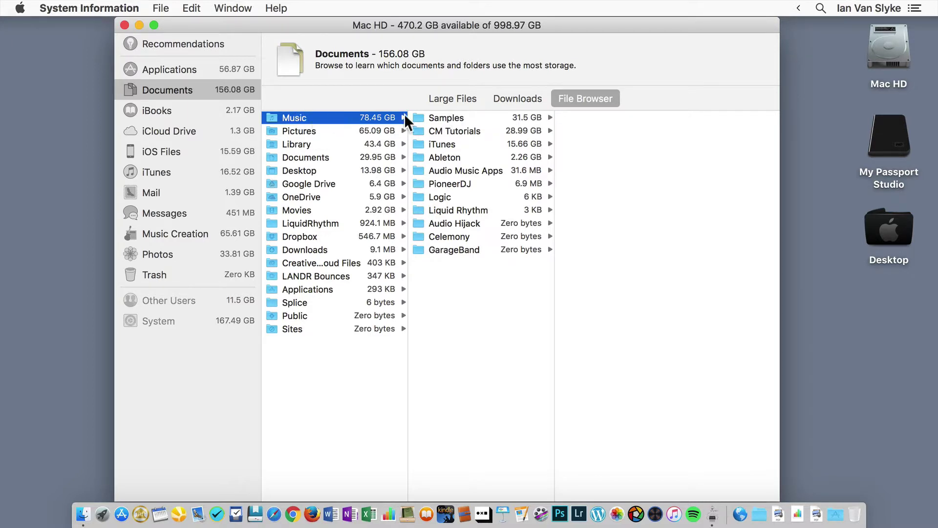
{"action": "left_click", "coordinate": [310, 130]}
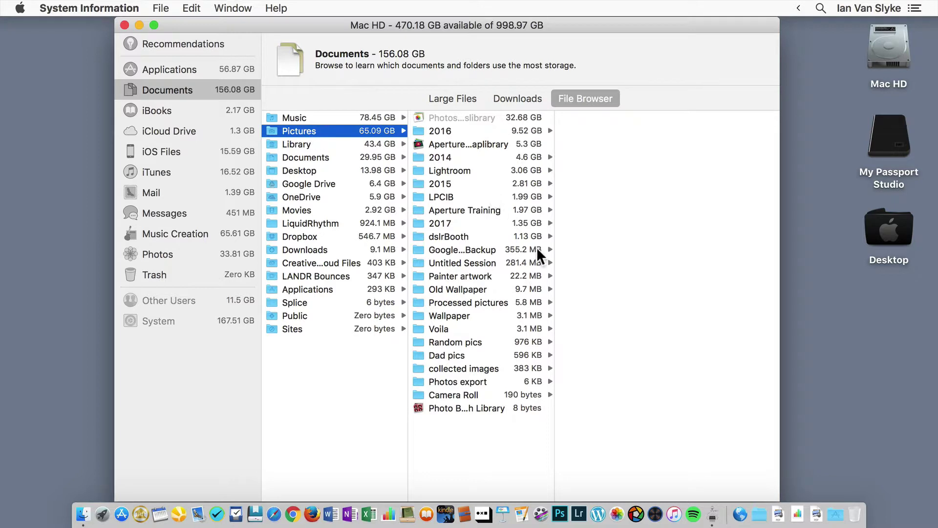
{"action": "left_click_drag", "start_coordinate": [553, 119], "coordinate": [598, 119]}
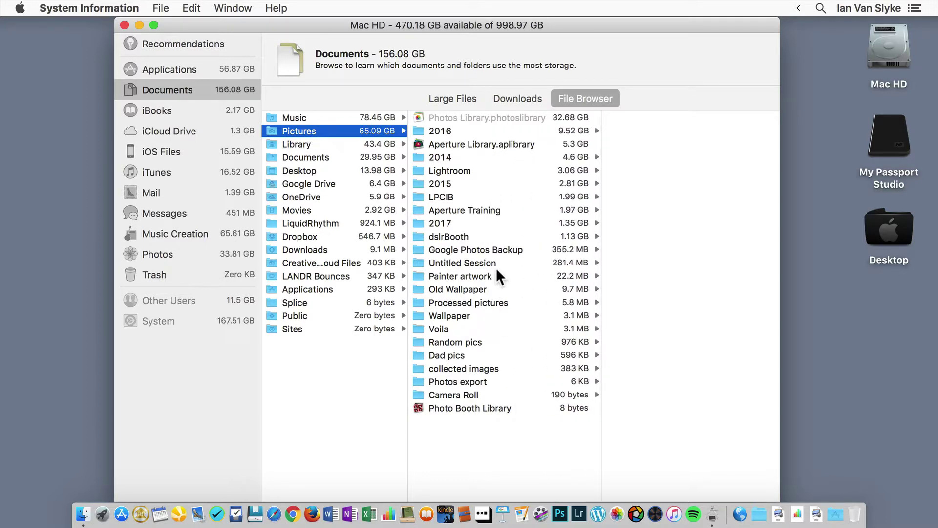
{"action": "left_click", "coordinate": [298, 143]}
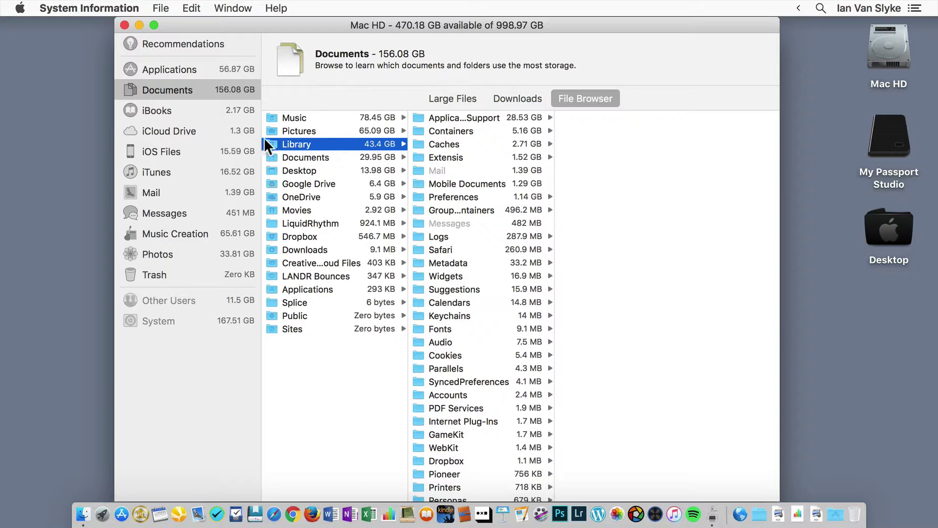
Step: Inspect the iPhone 6s and iPad 2 backups under iOS Files, and view the iTunes storage category
{"action": "left_click", "coordinate": [188, 152]}
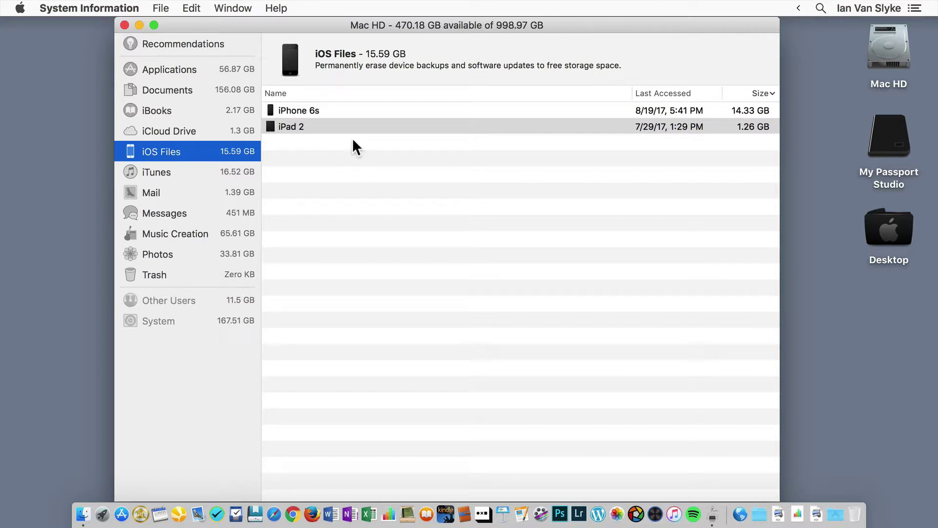
{"action": "mouse_move", "coordinate": [332, 113]}
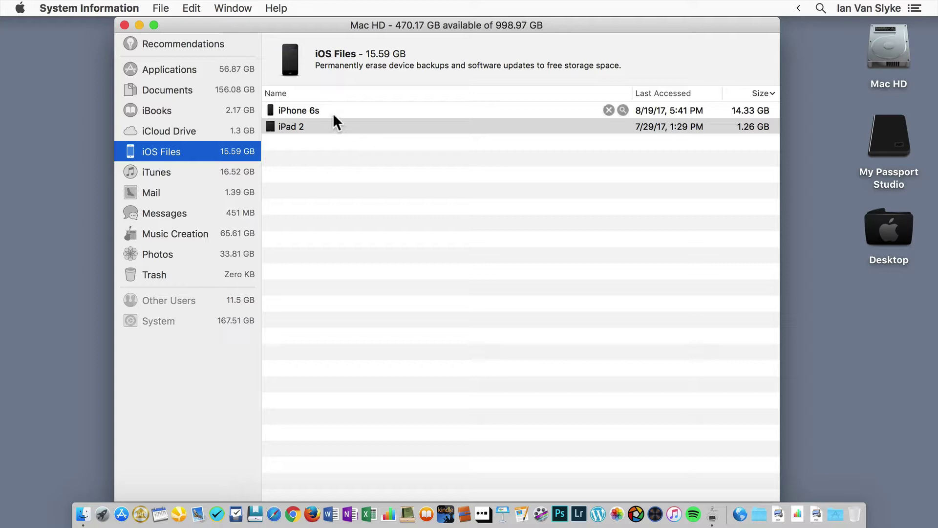
{"action": "mouse_move", "coordinate": [393, 122]}
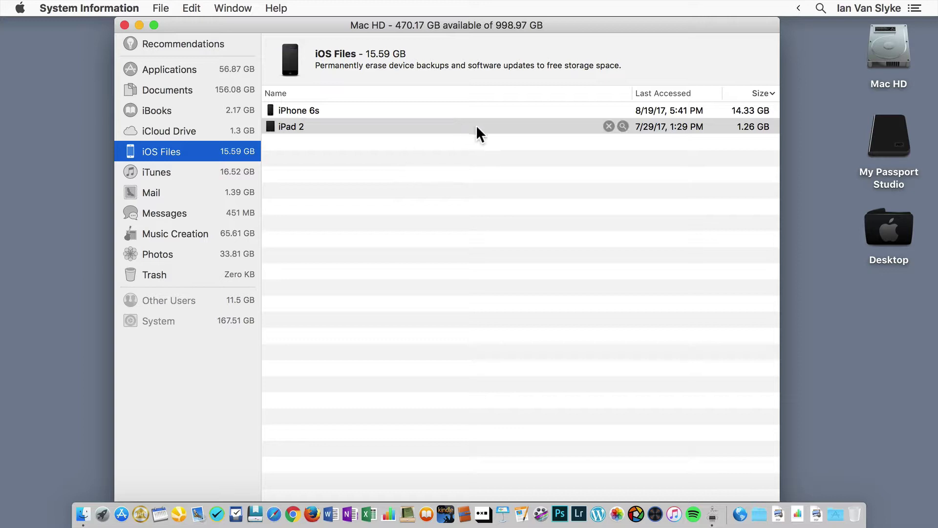
{"action": "mouse_move", "coordinate": [576, 118]}
{"action": "left_click", "coordinate": [151, 174]}
{"action": "mouse_move", "coordinate": [397, 186]}
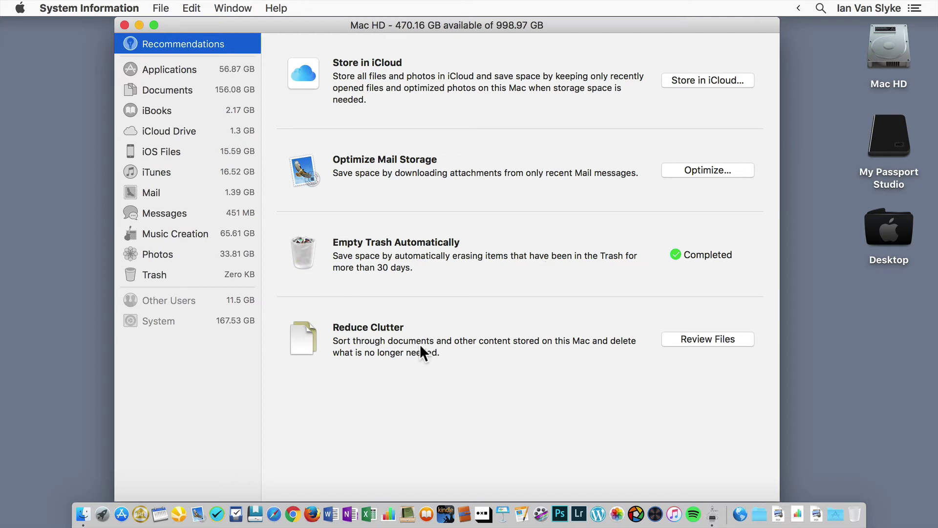
Step: Review files from the Reduce Clutter recommendation and look through the Large Files list from its largest entries
{"action": "left_click", "coordinate": [711, 339]}
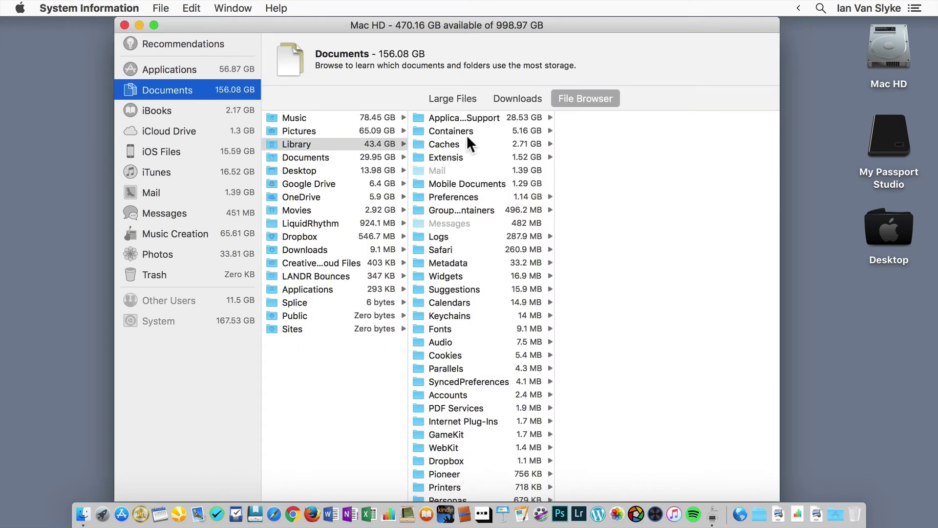
{"action": "left_click", "coordinate": [442, 97]}
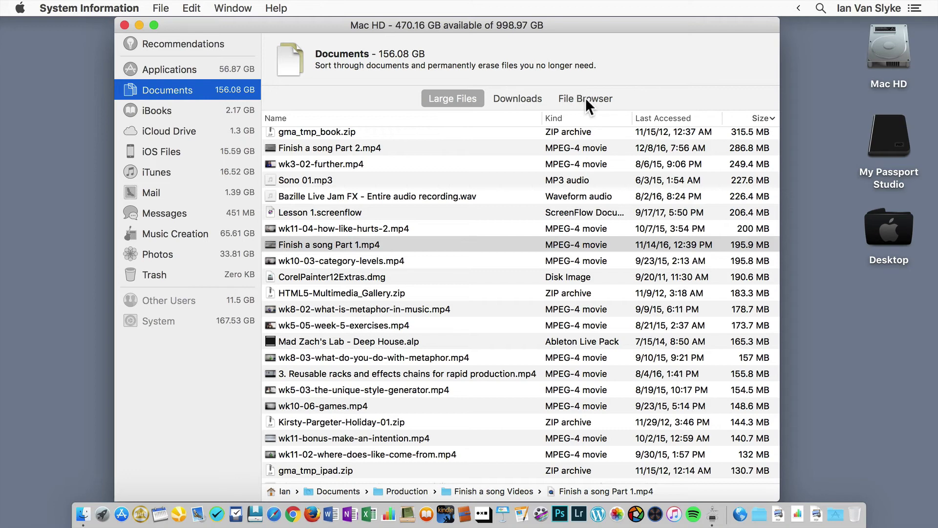
{"action": "left_click_drag", "start_coordinate": [589, 20], "coordinate": [600, 20]}
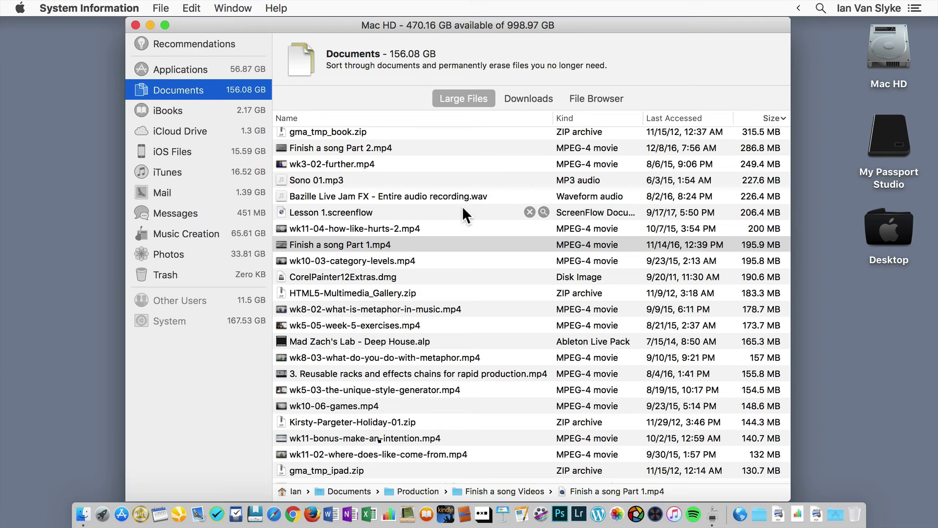
{"action": "scroll", "coordinate": [463, 210], "scroll_direction": "up", "scroll_amount": 10}
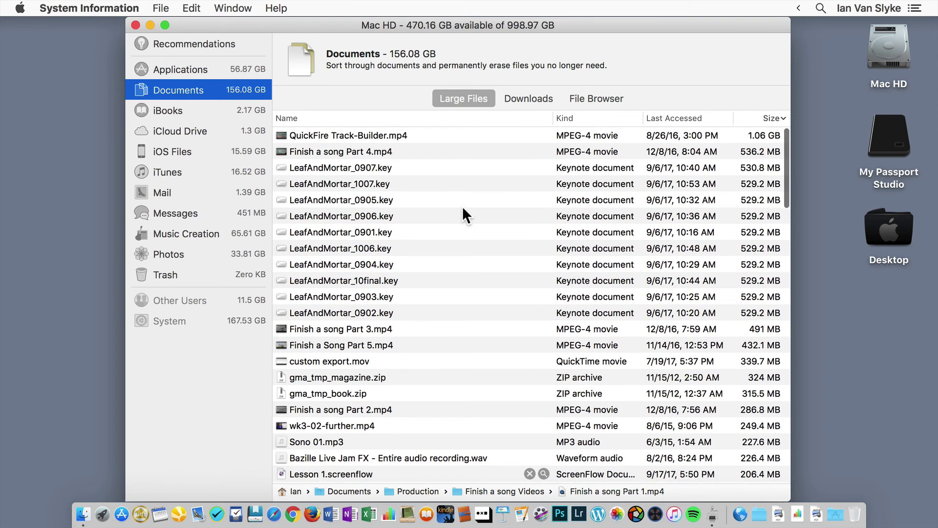
{"action": "scroll", "coordinate": [463, 210], "scroll_direction": "down", "scroll_amount": 5}
{"action": "scroll", "coordinate": [463, 210], "scroll_direction": "up", "scroll_amount": 5}
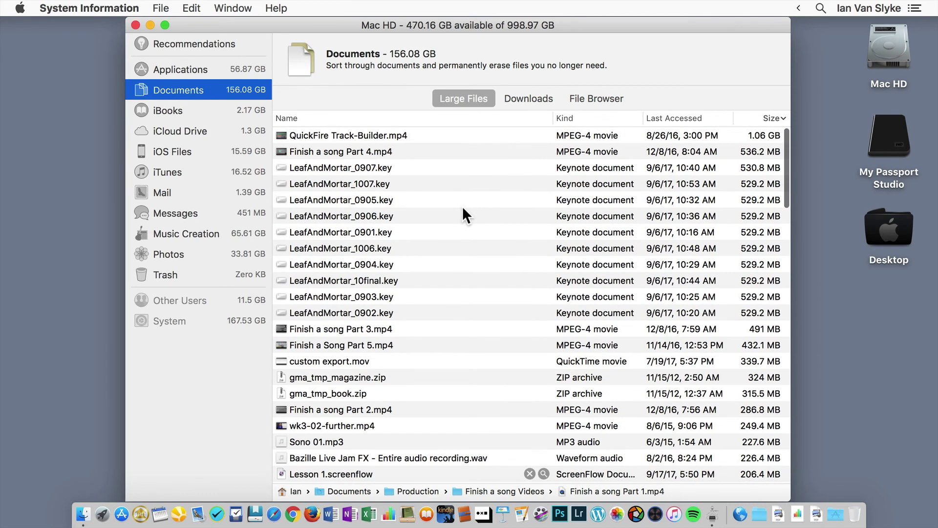